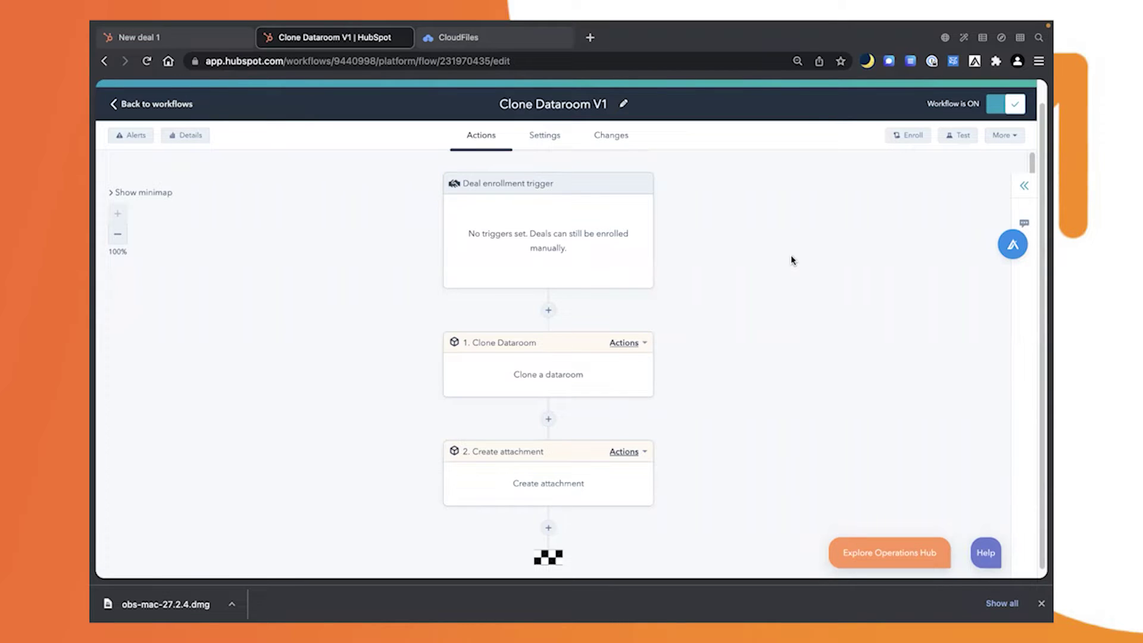
Step: Add a CloudFiles Share attachment action to the workflow after the Create attachment action
scroll(792, 260, down, 2)
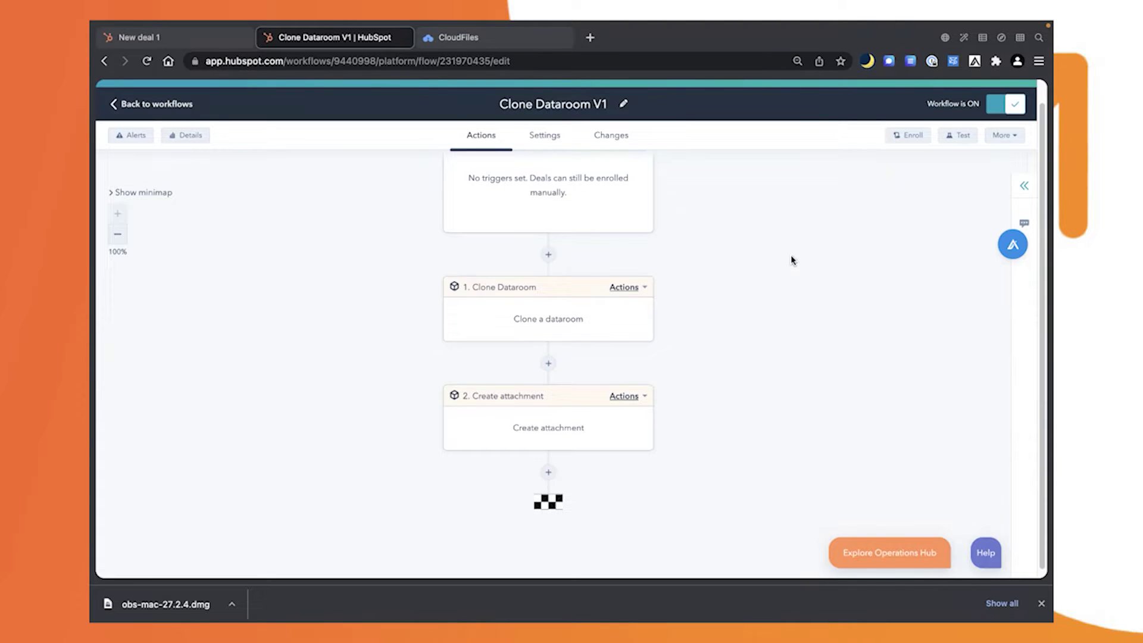
scroll(791, 259, down, 2)
scroll(633, 437, down, 1)
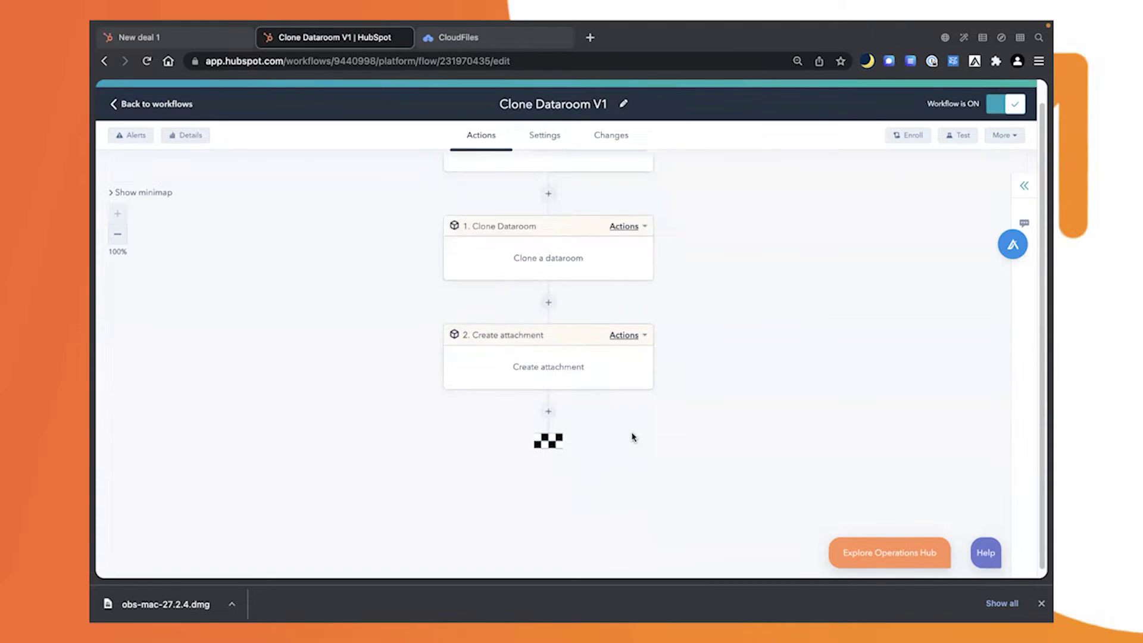
click(547, 412)
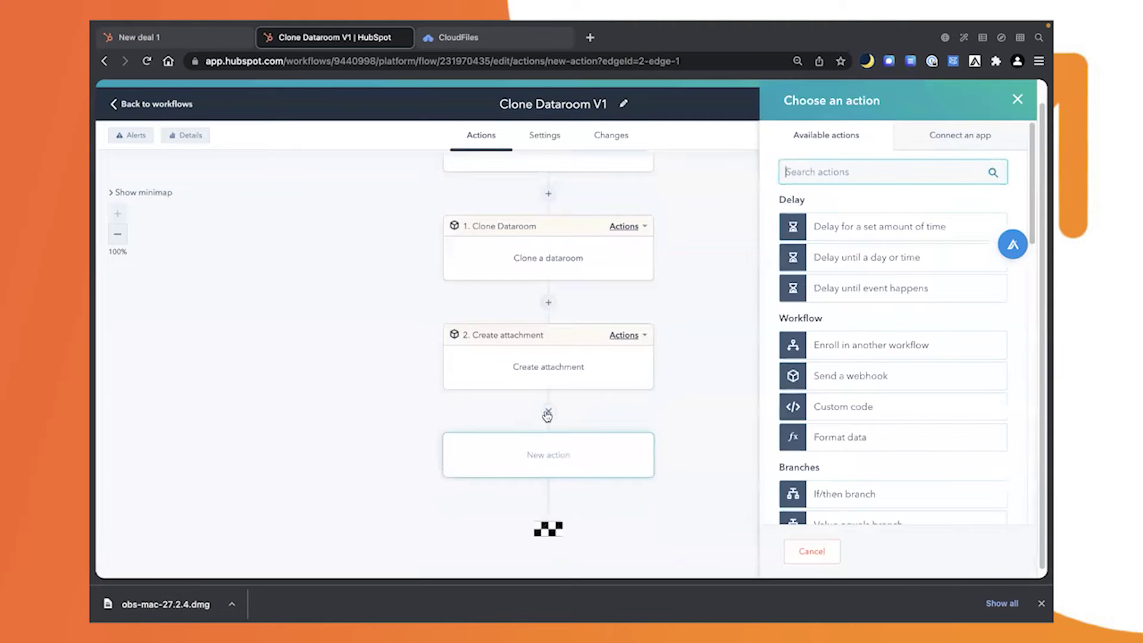
scroll(926, 325, down, 10)
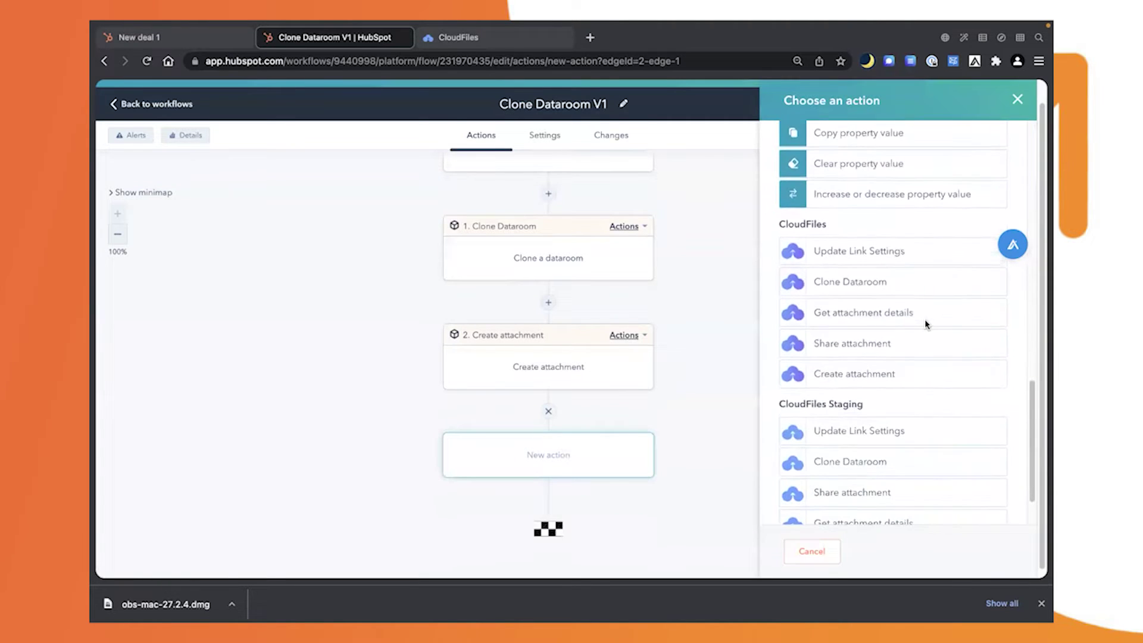
click(839, 344)
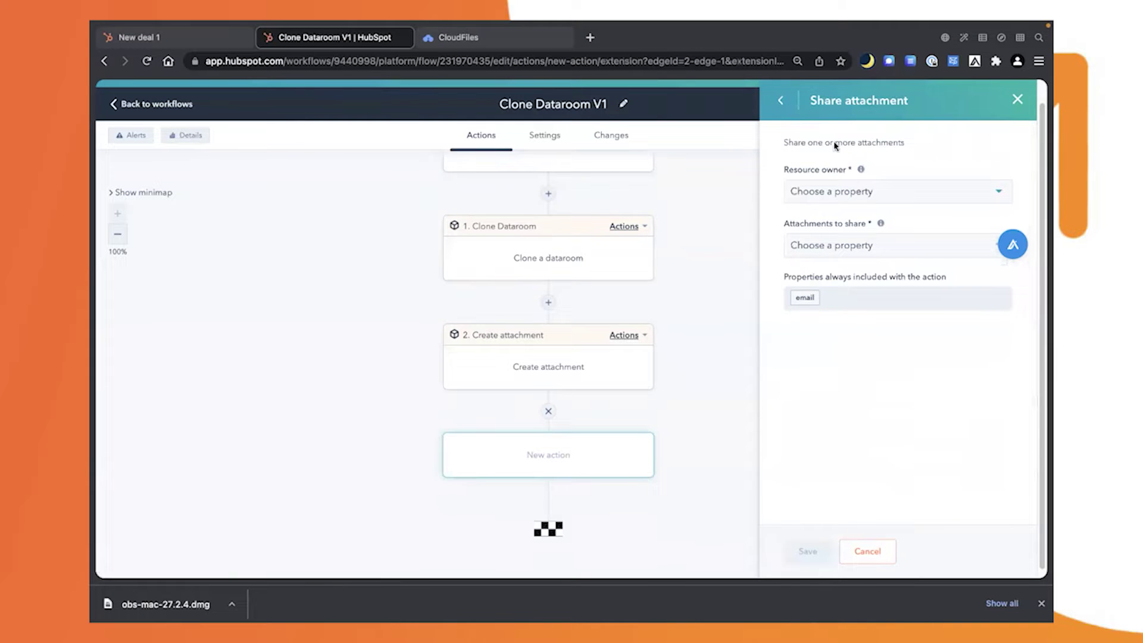
Step: Set the resource owner to Deal owner and the attachments to share to Create attachment's Attachment ID, and save the action
click(863, 198)
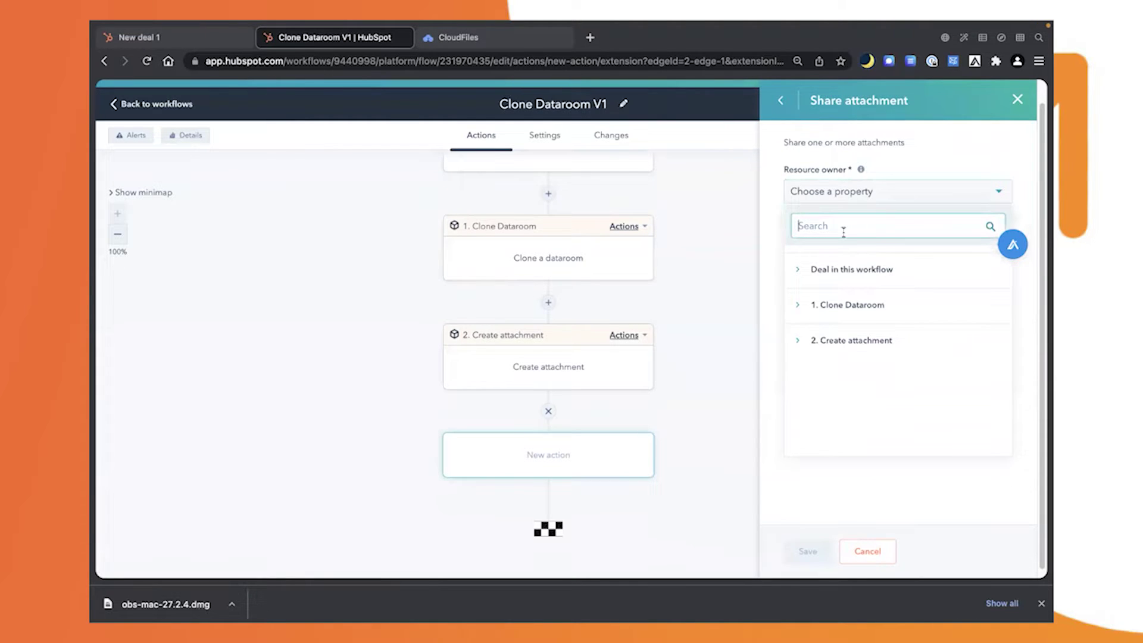
text(owner)
click(850, 314)
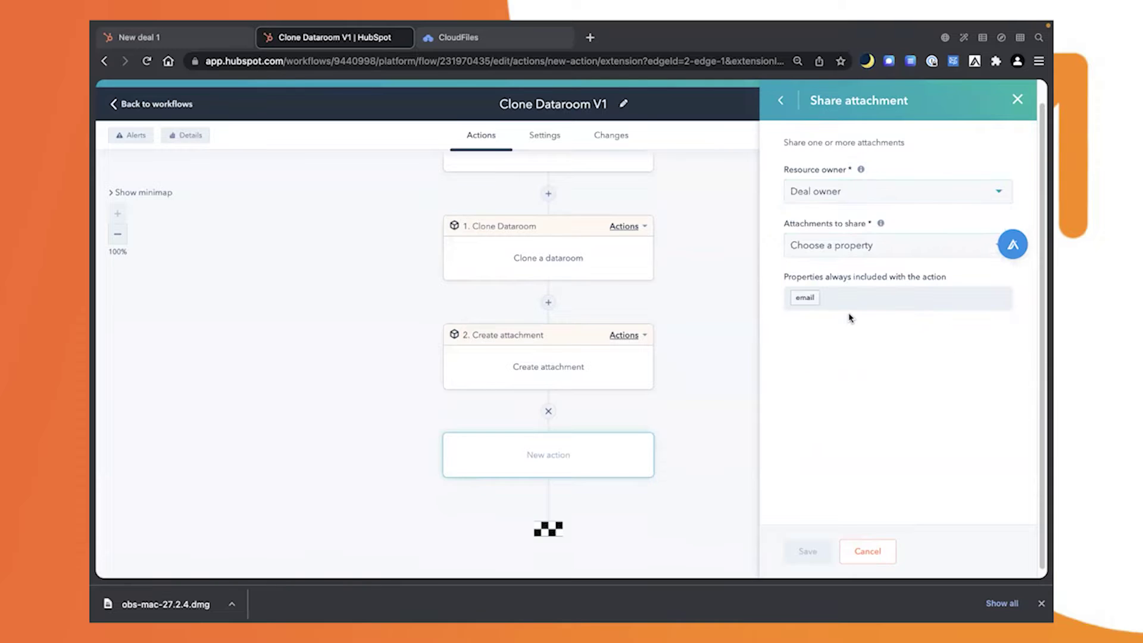
click(844, 256)
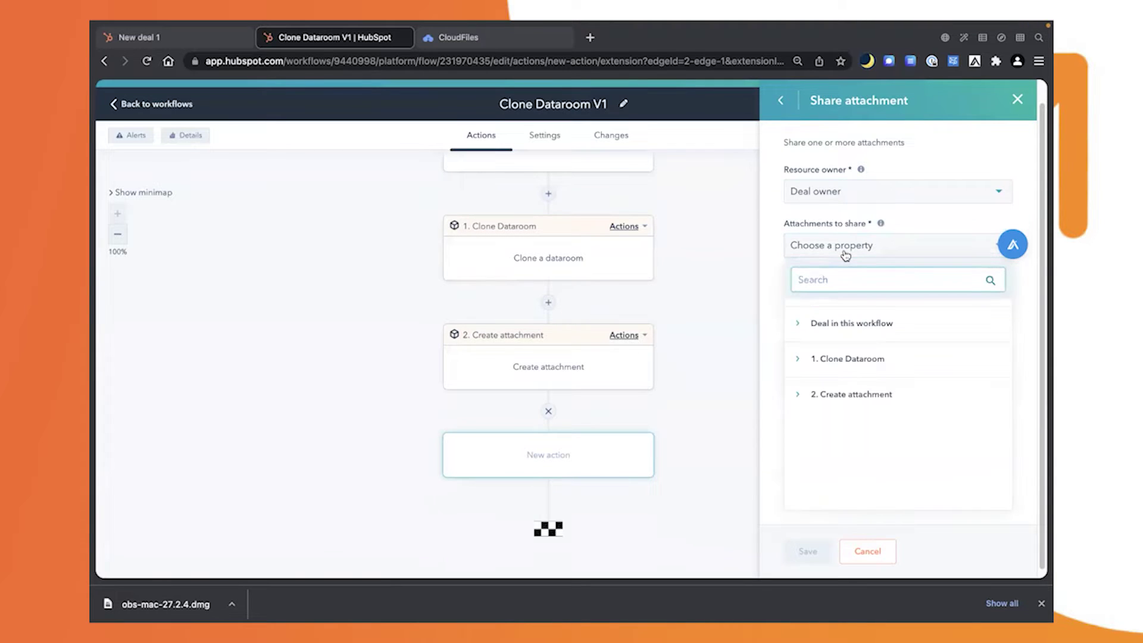
click(798, 395)
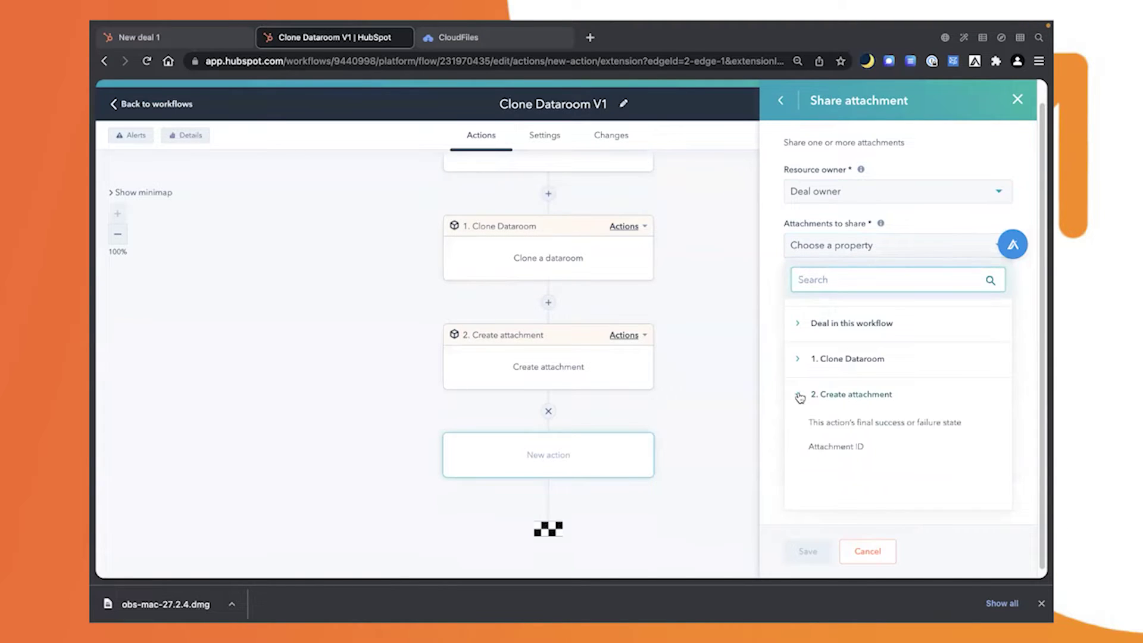
click(826, 448)
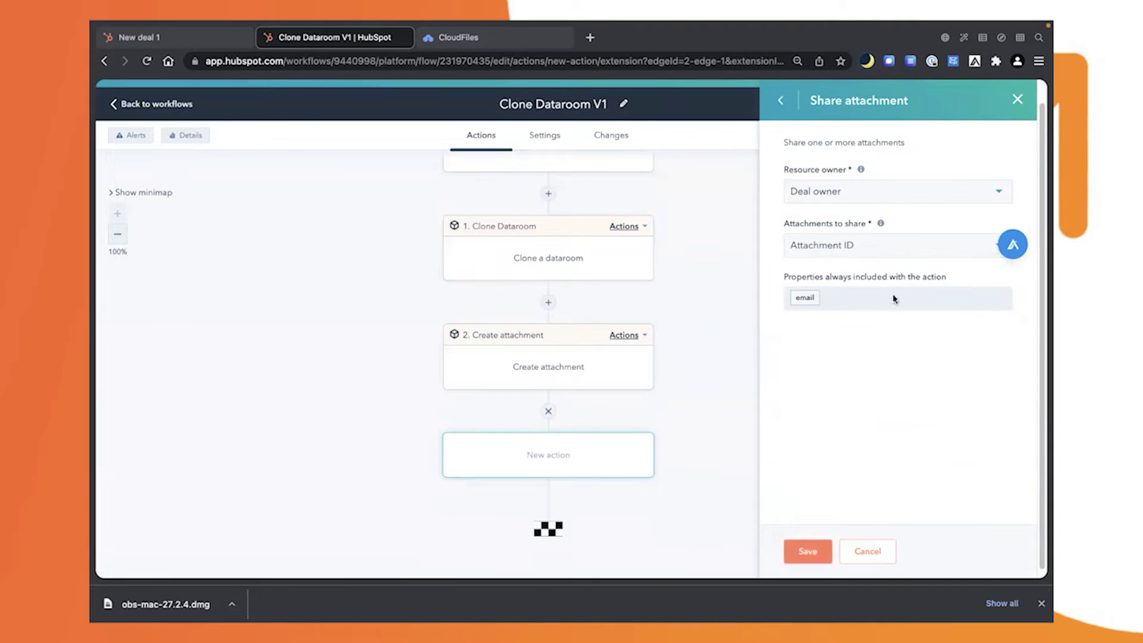
click(808, 553)
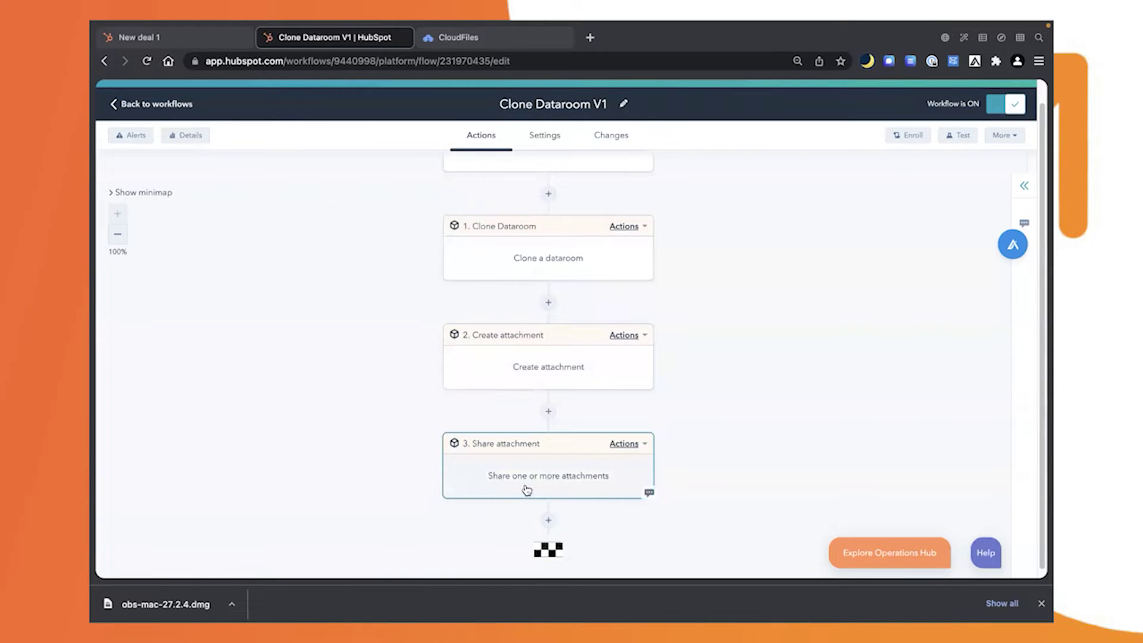
Step: Add a Copy property value action after the Share attachment action
scroll(815, 454, down, 2)
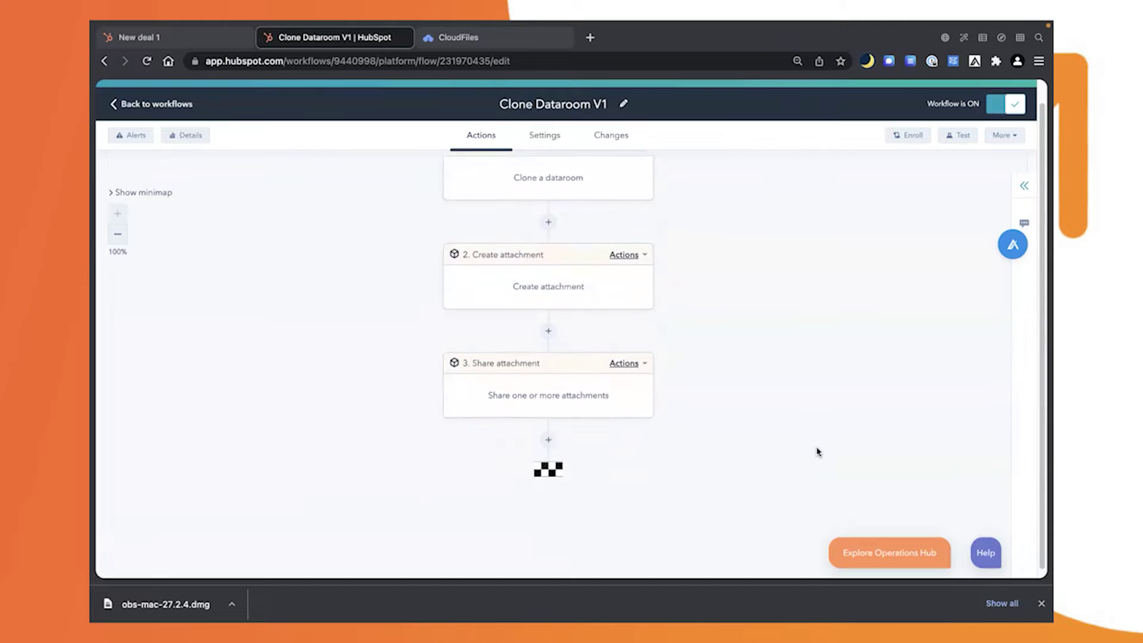
click(548, 442)
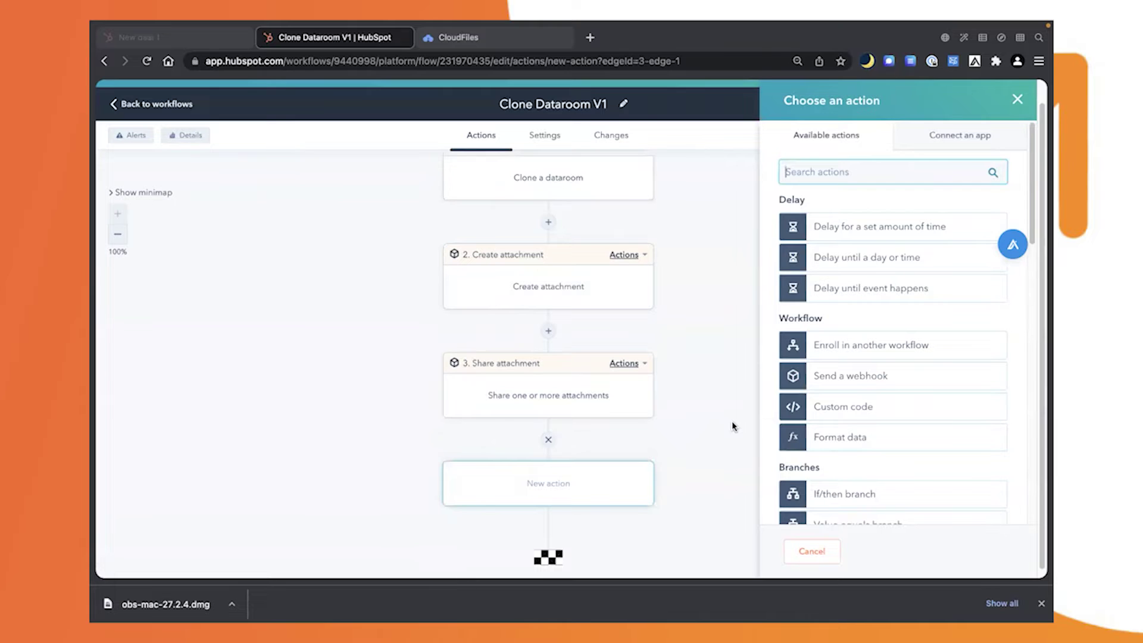
scroll(877, 329, down, 8)
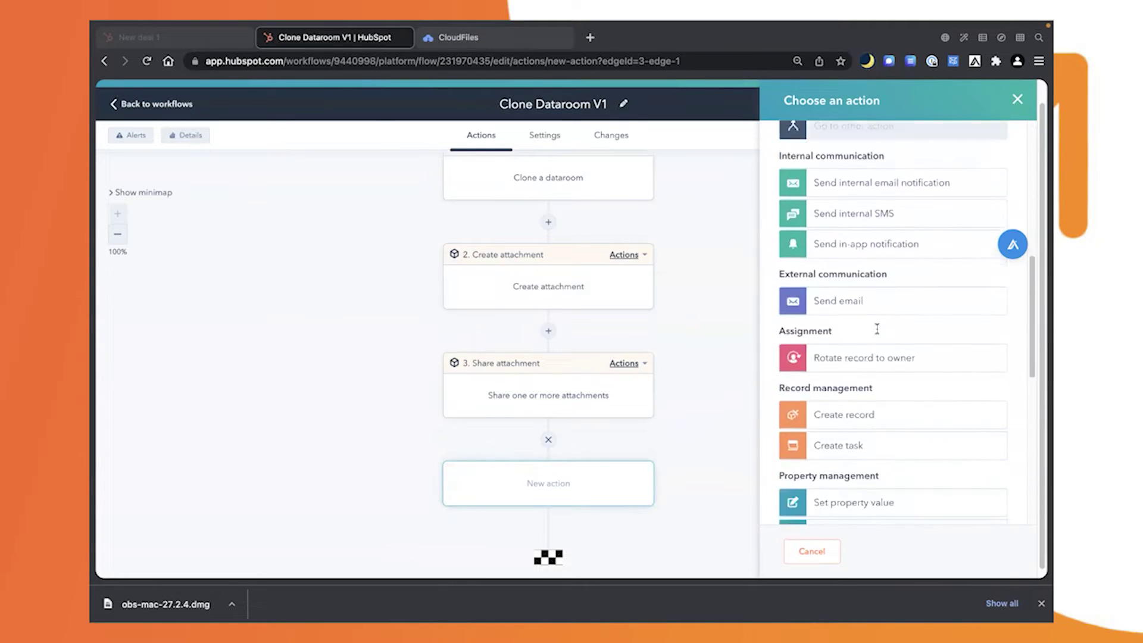
scroll(877, 328, down, 5)
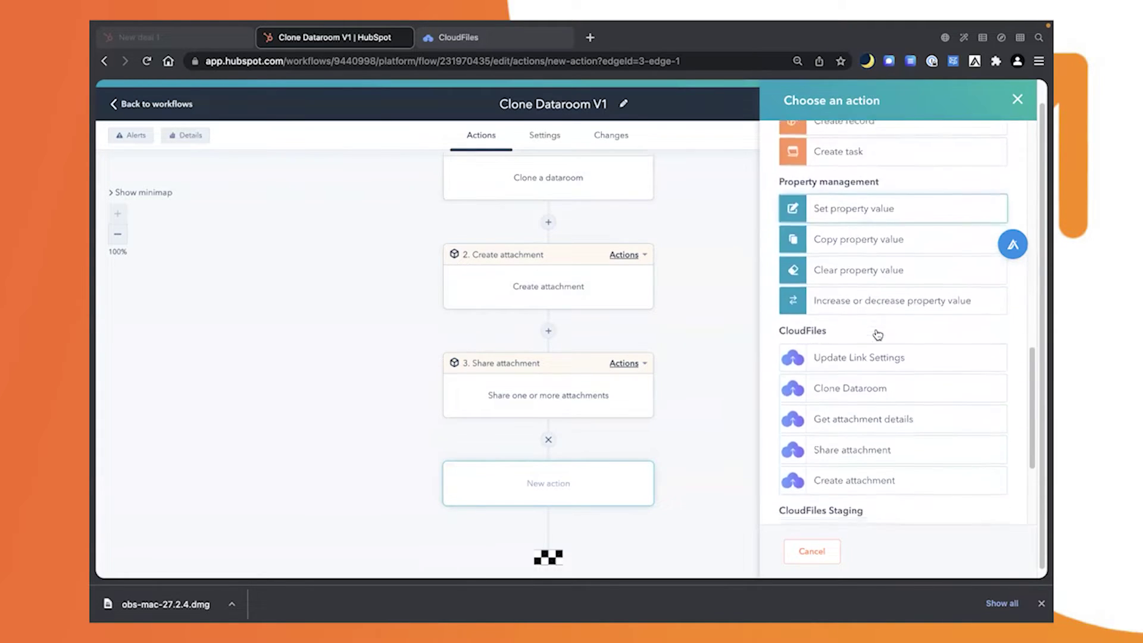
scroll(877, 334, down, 2)
scroll(876, 333, down, 4)
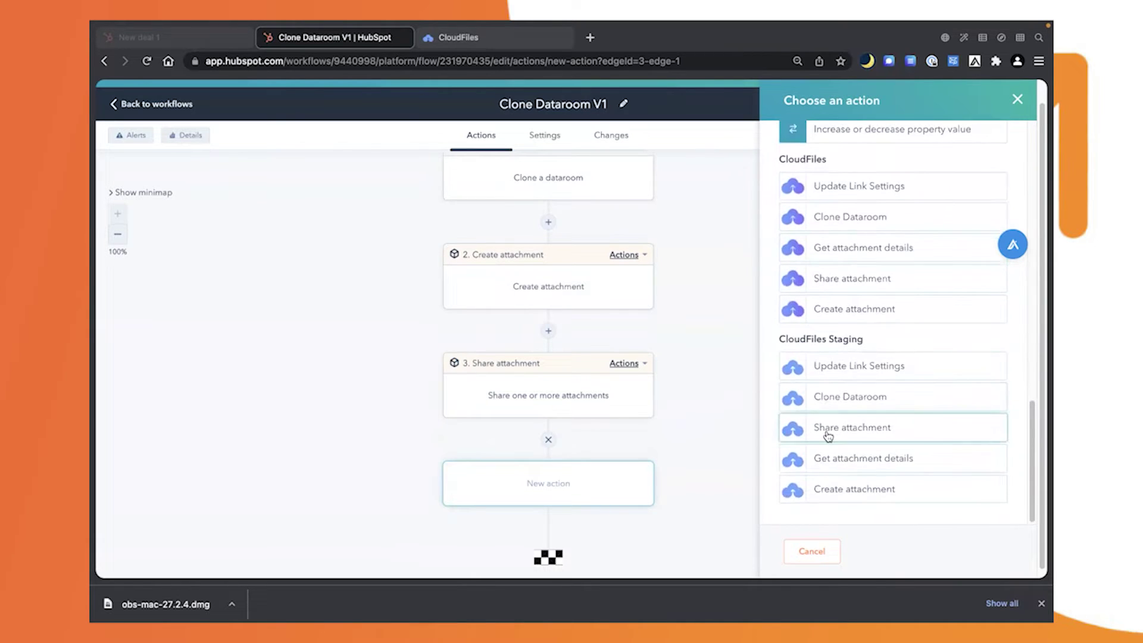
scroll(828, 402, up, 7)
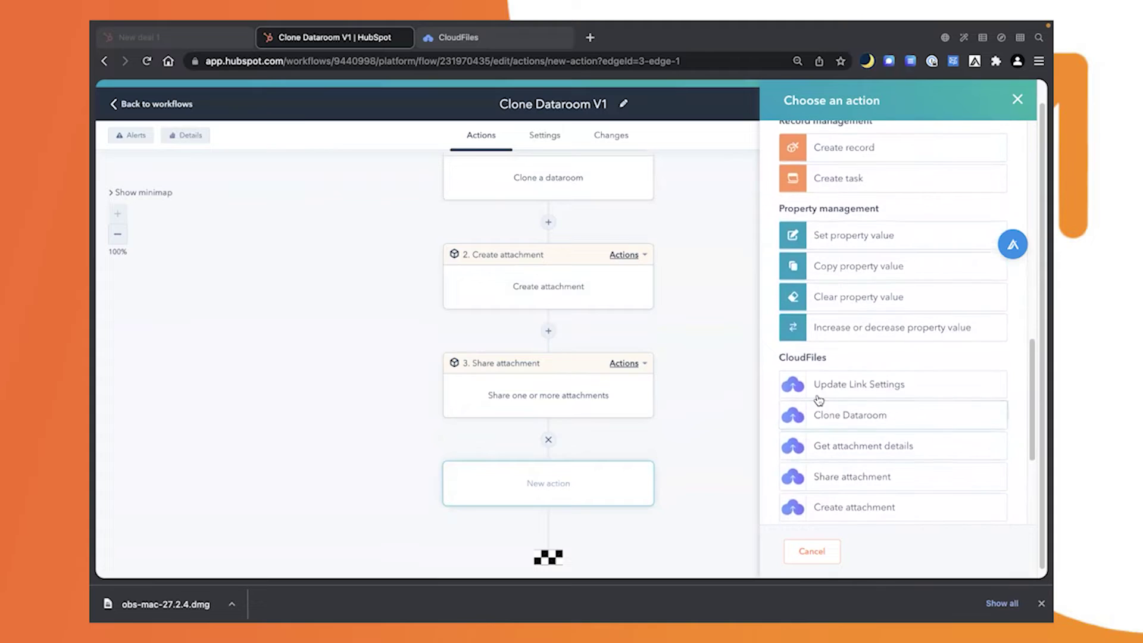
click(857, 265)
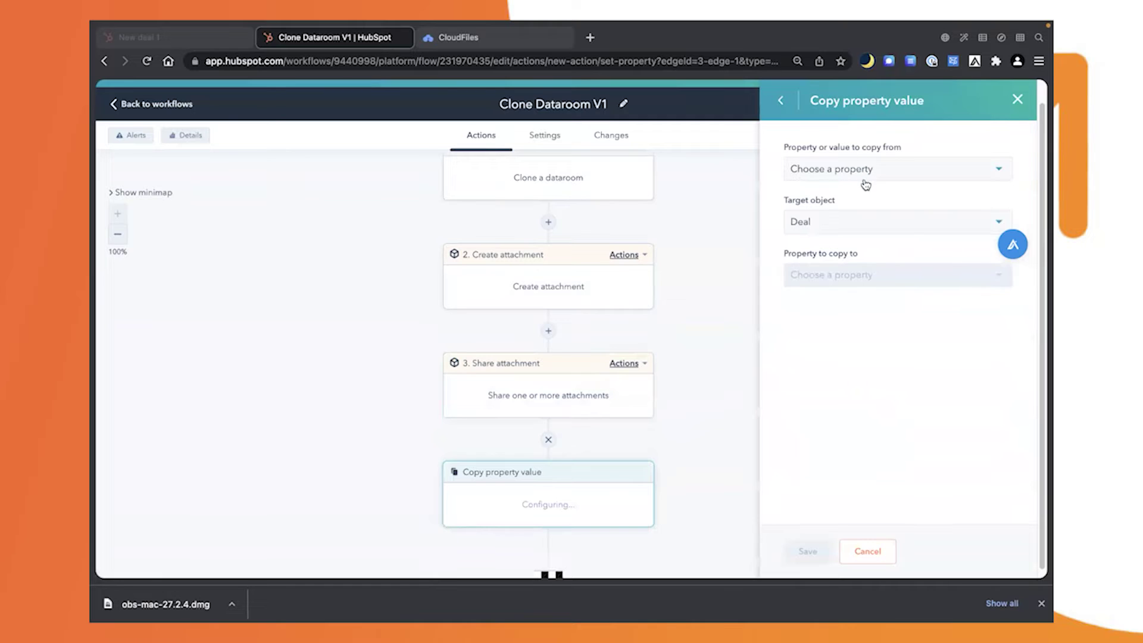
Step: Copy the URL Slug output of Share attachment to the deal property CloudFiles URL Slug, and save the action
click(956, 168)
click(795, 355)
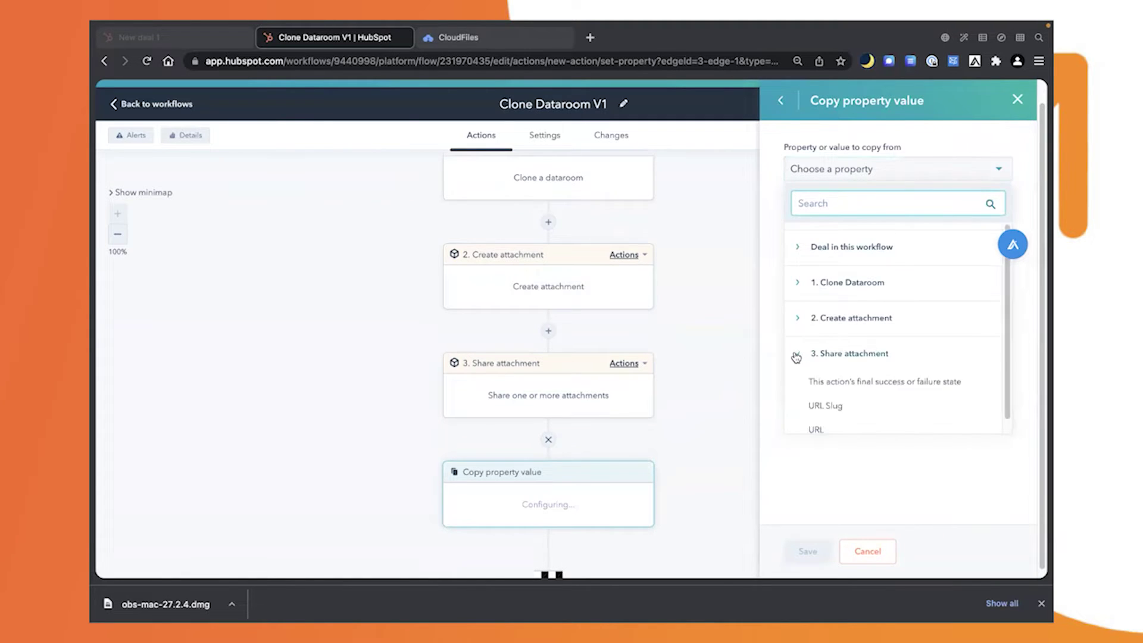
scroll(869, 357, down, 1)
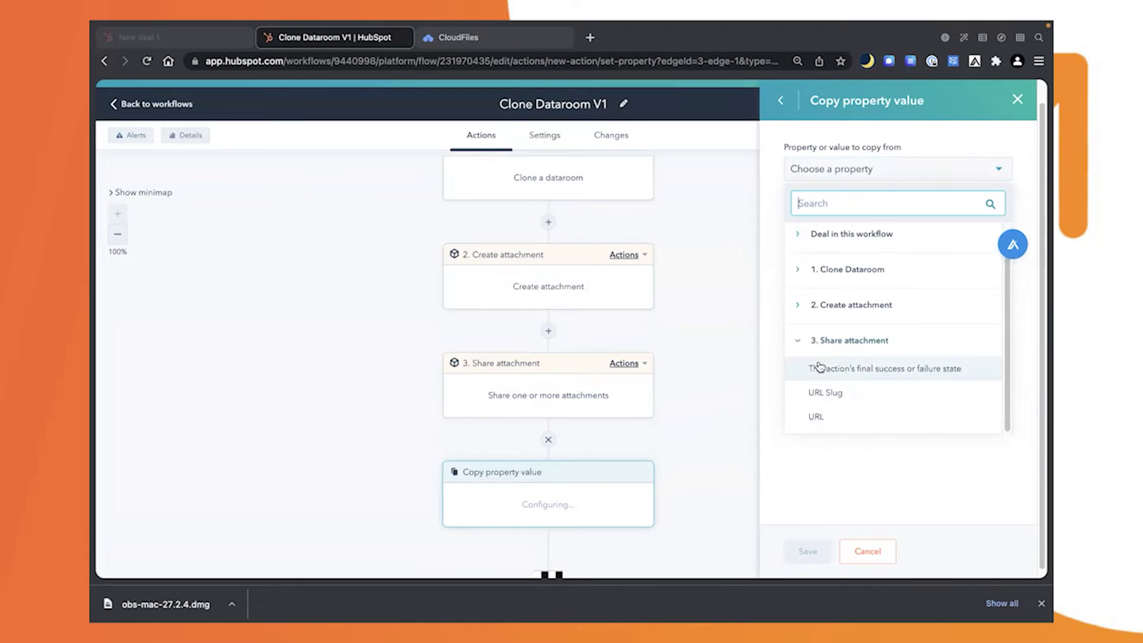
click(832, 393)
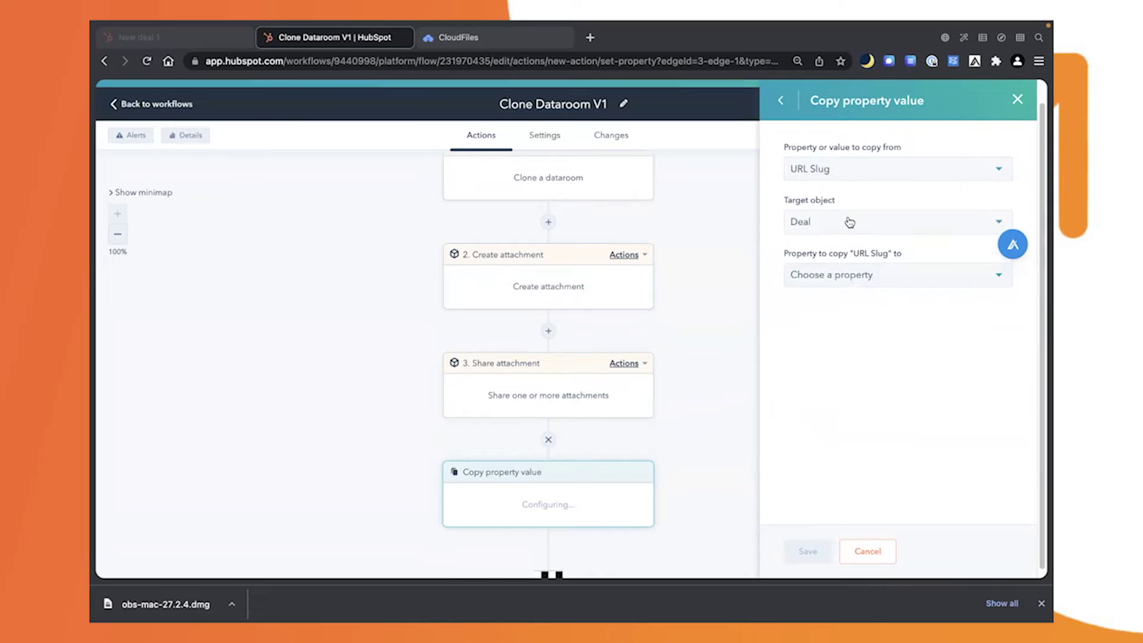
click(837, 275)
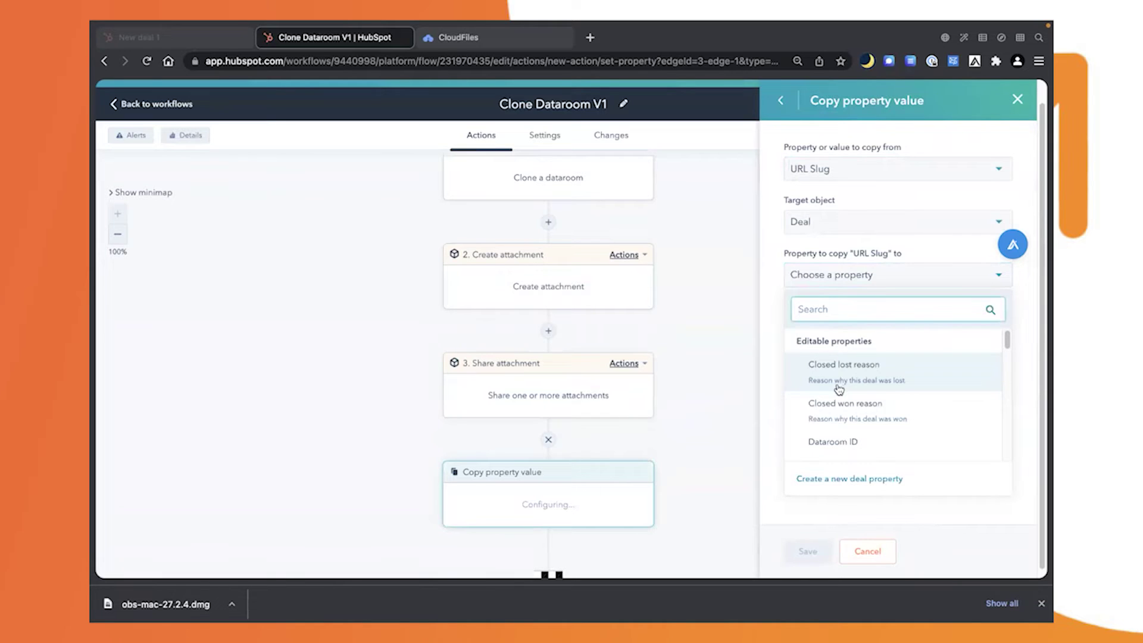
scroll(837, 389, down, 2)
scroll(836, 388, down, 1)
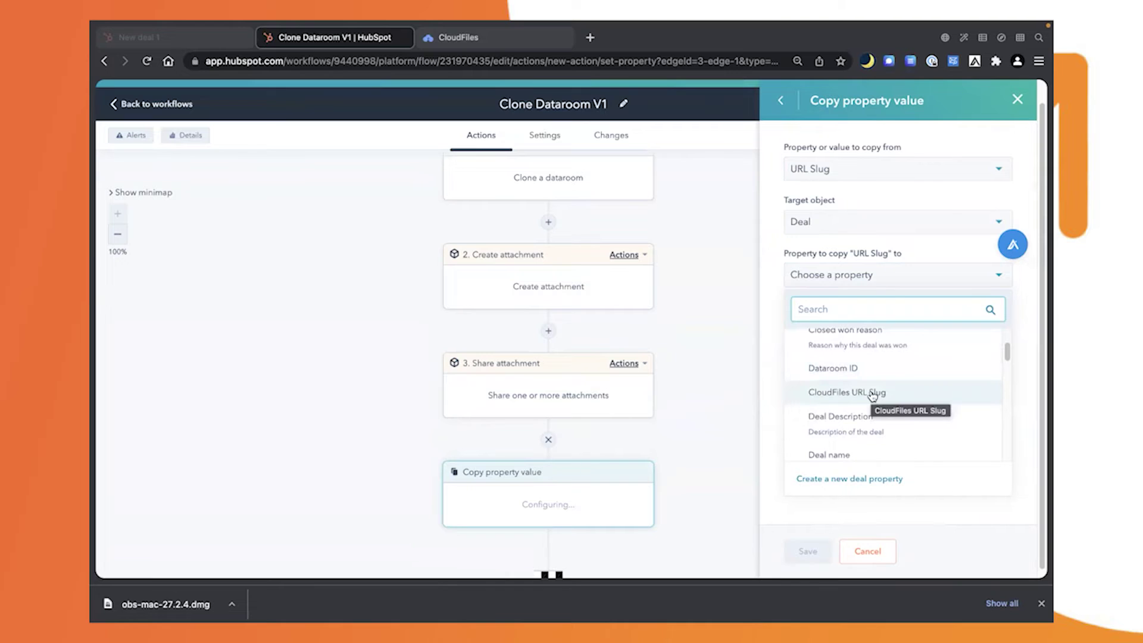
click(828, 393)
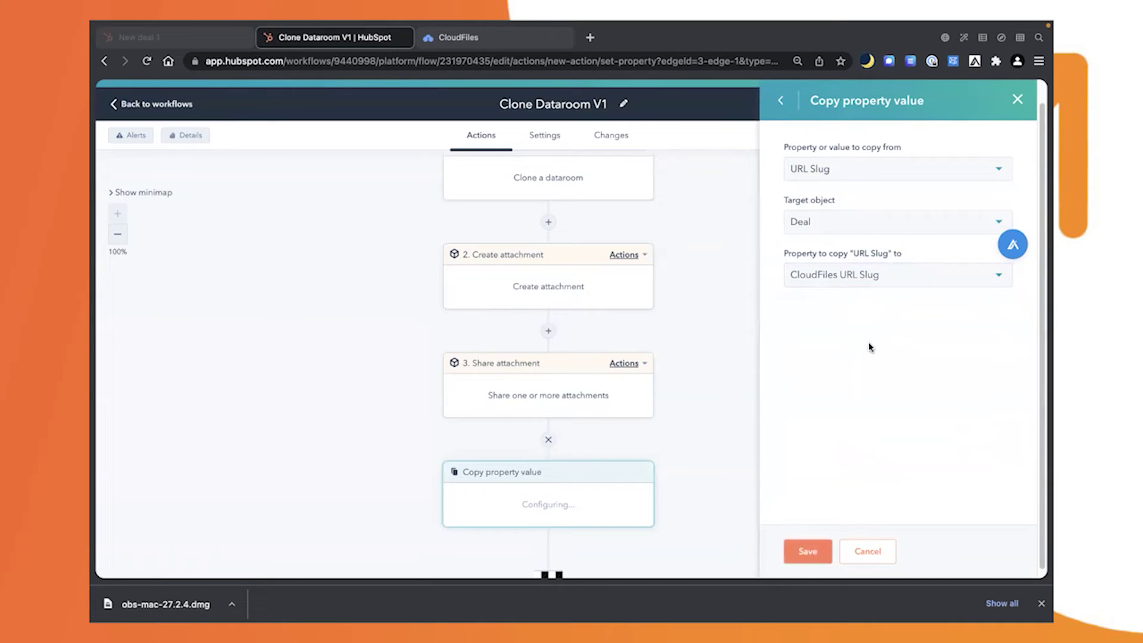
click(807, 556)
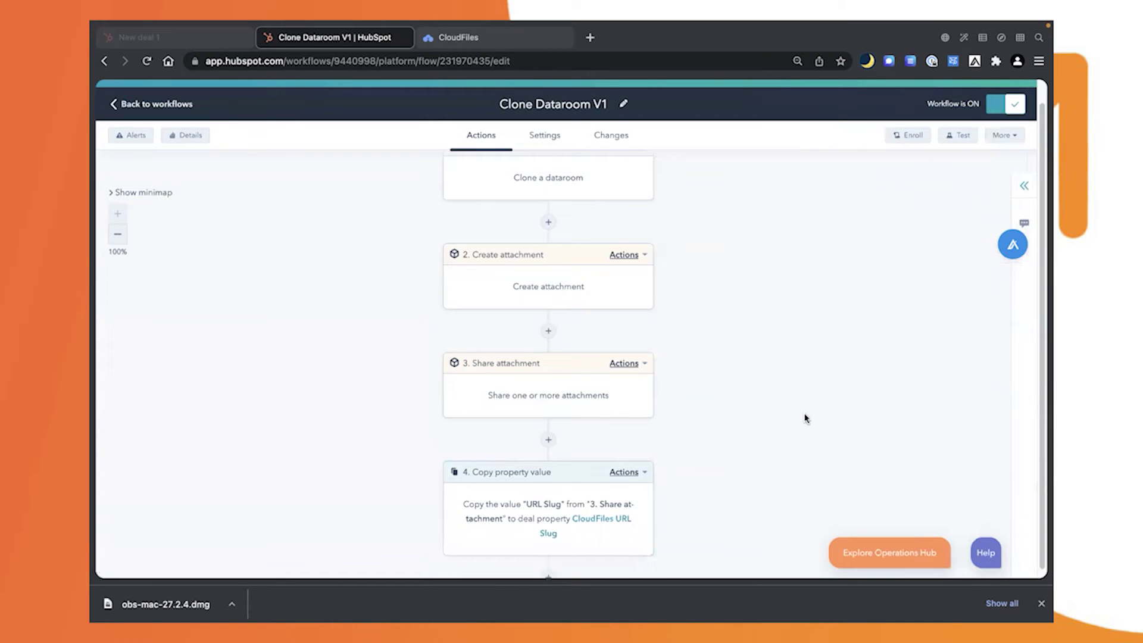
Step: Check the CloudFiles attachment status on the New deal 1 record and manually enroll that deal in the Clone Dataroom V1 workflow
scroll(805, 418, down, 2)
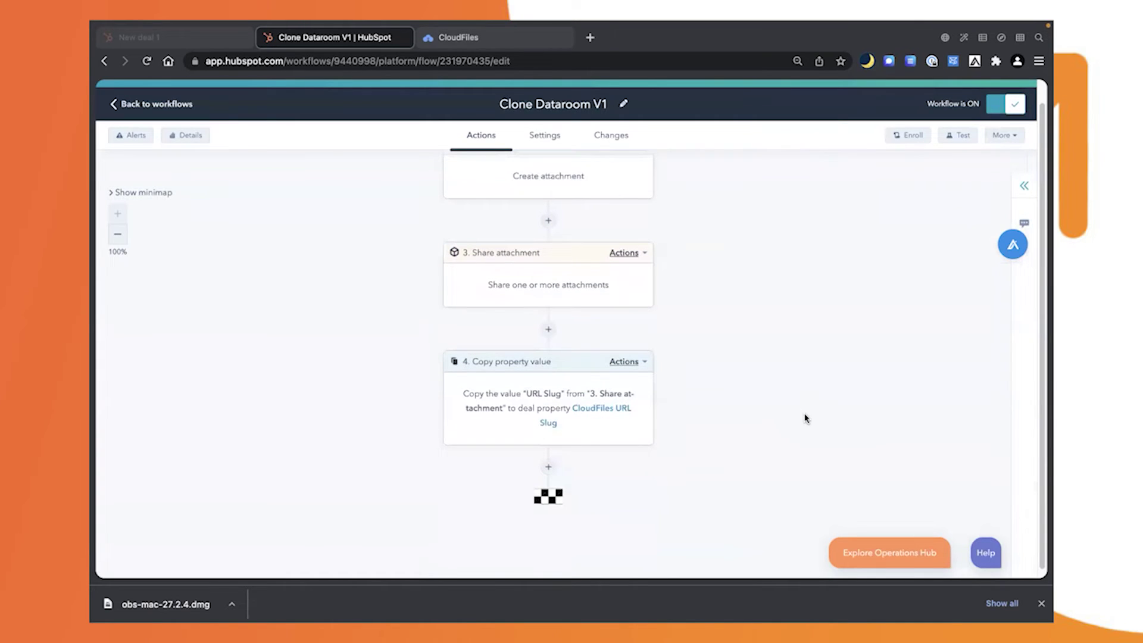
scroll(805, 419, up, 5)
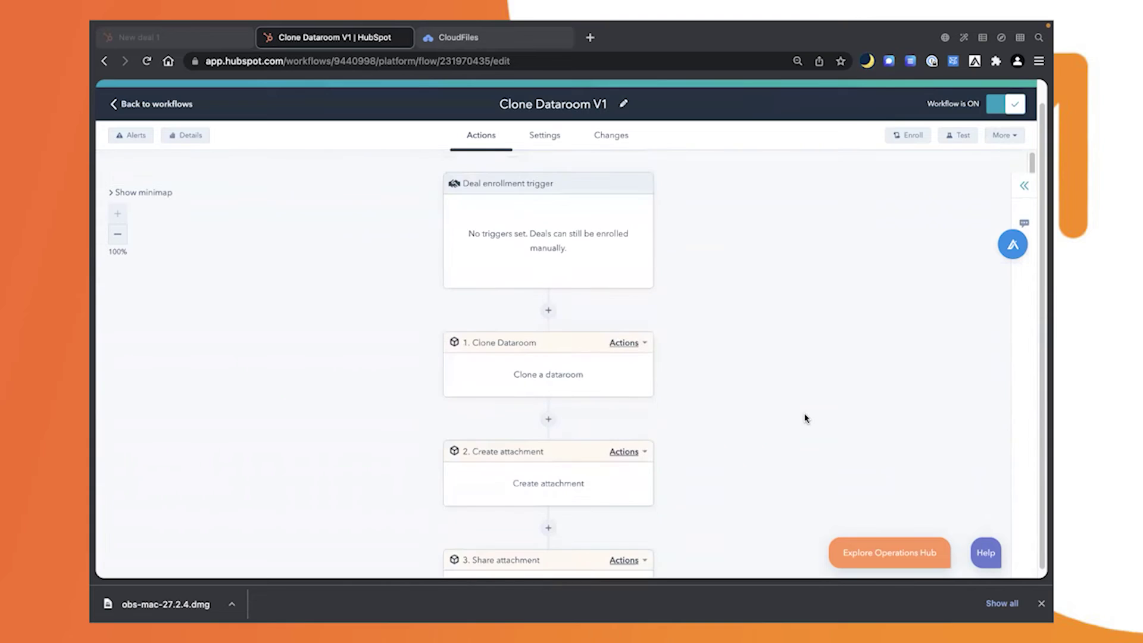
click(166, 38)
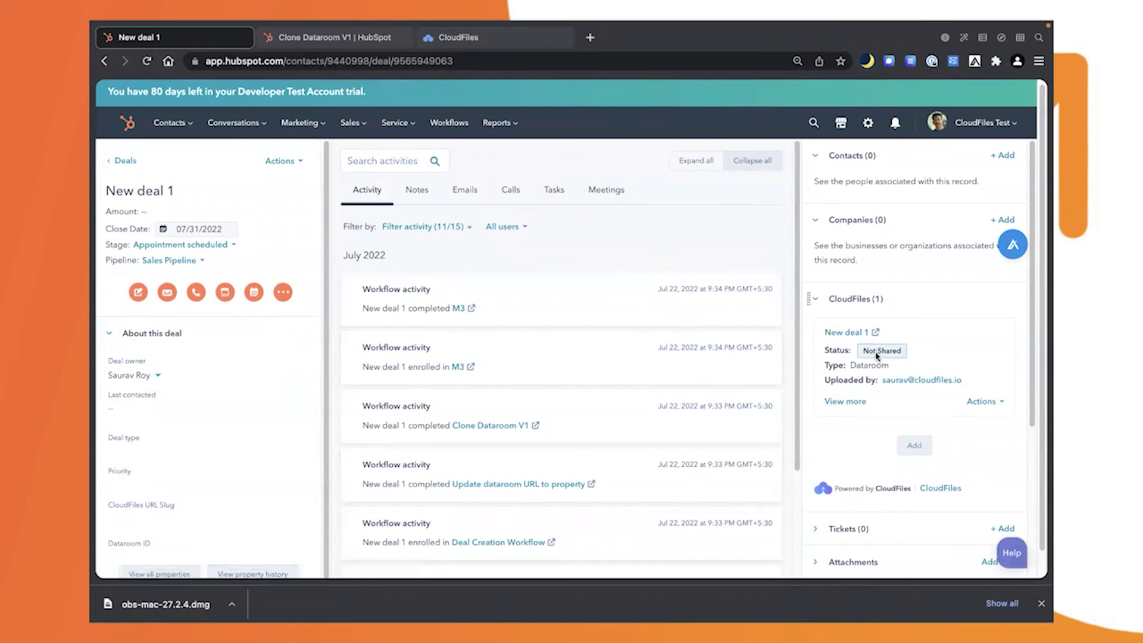
click(350, 39)
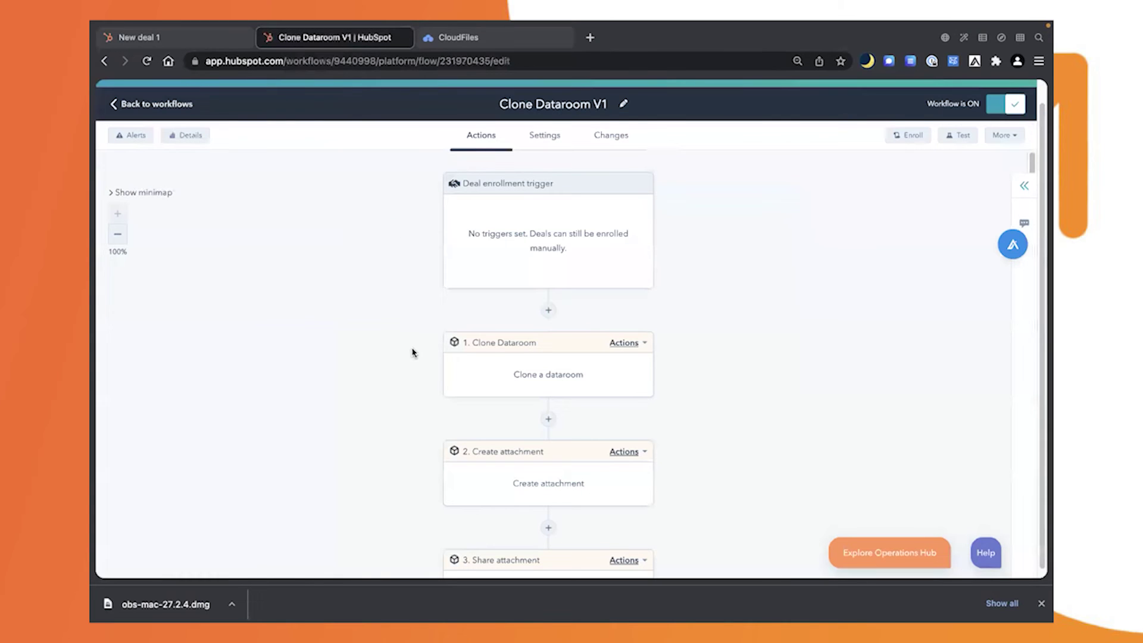
click(899, 134)
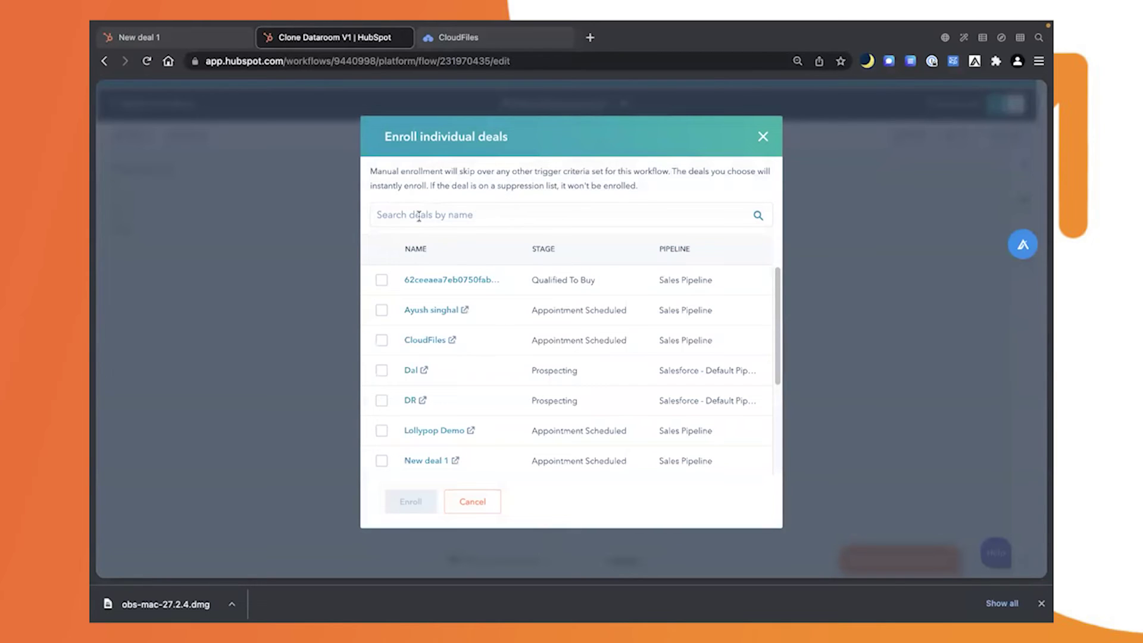
scroll(426, 324, down, 1)
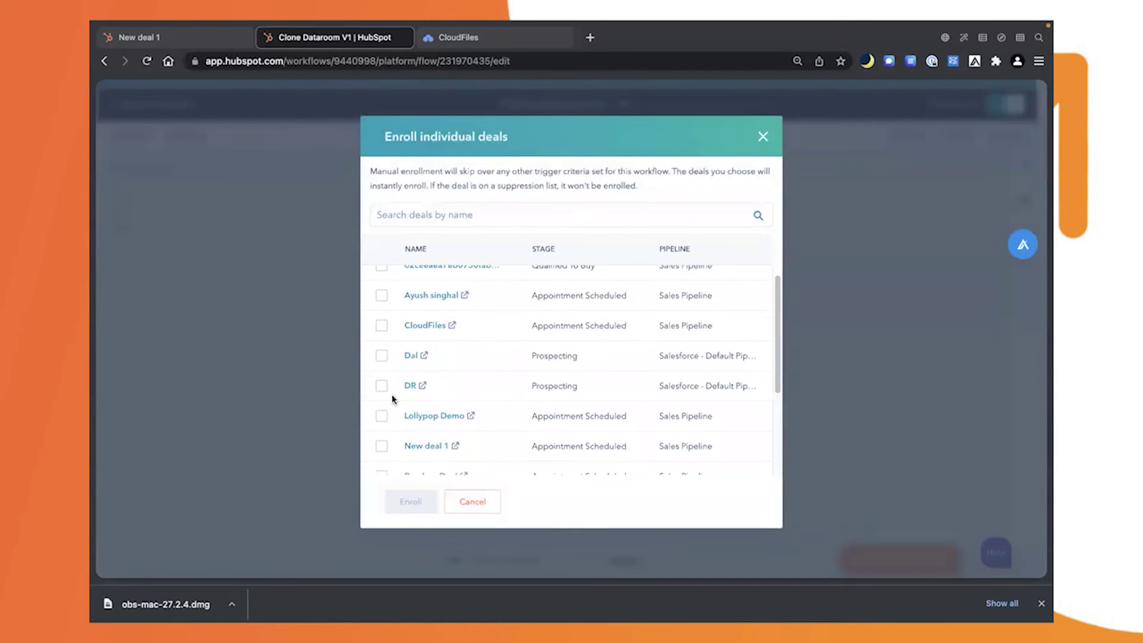
click(378, 447)
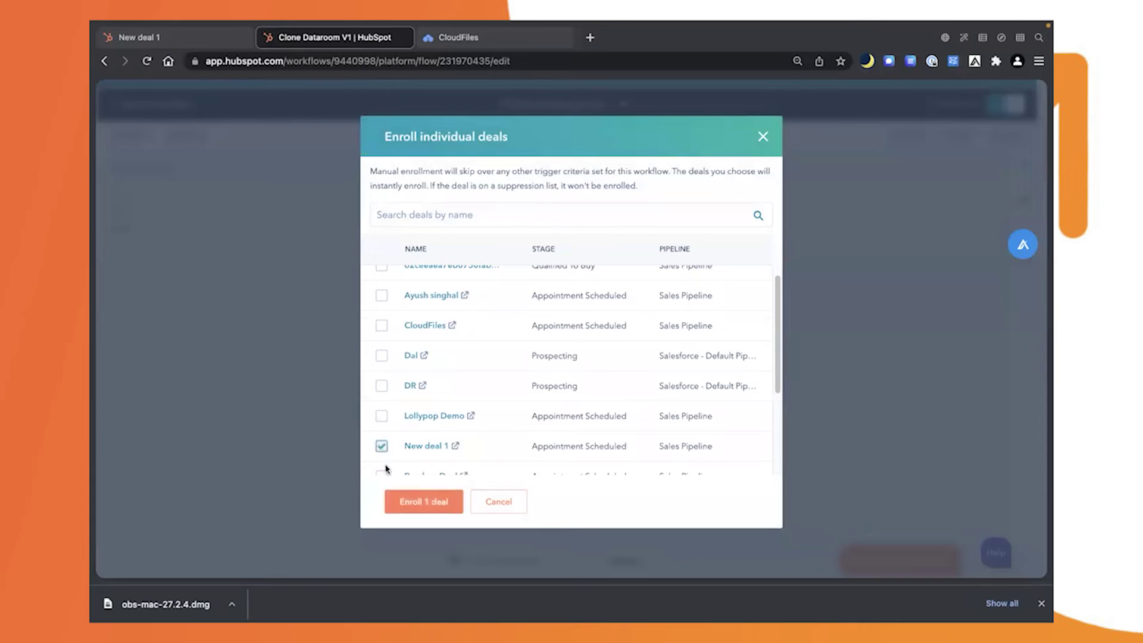
click(409, 502)
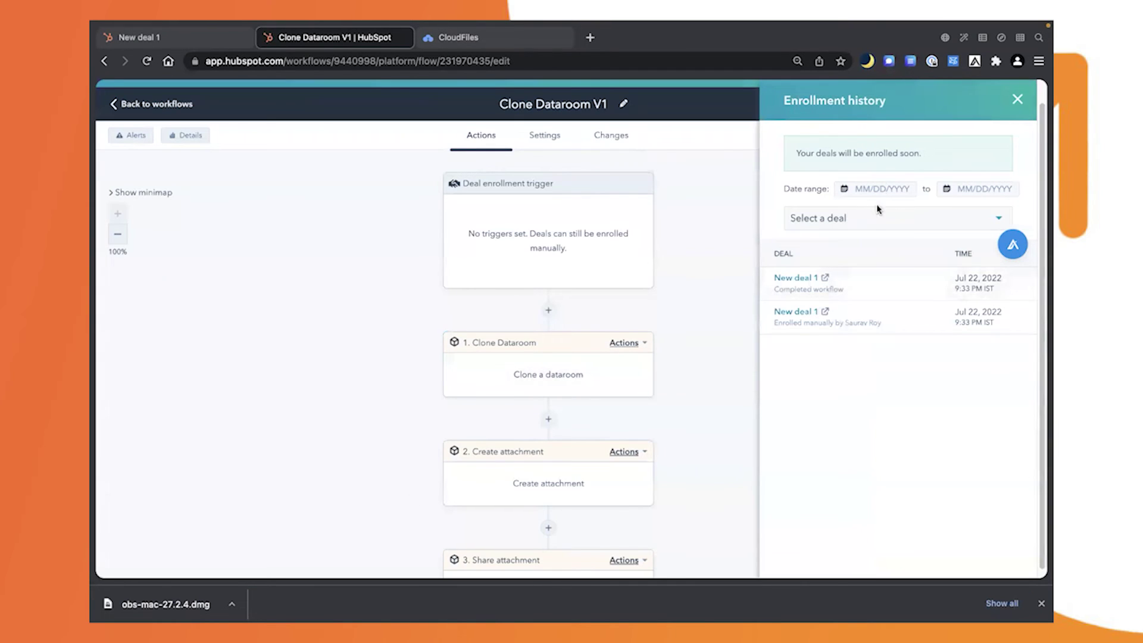
Step: Filter the workflow's enrollment history to New deal 1
click(871, 220)
scroll(859, 308, down, 3)
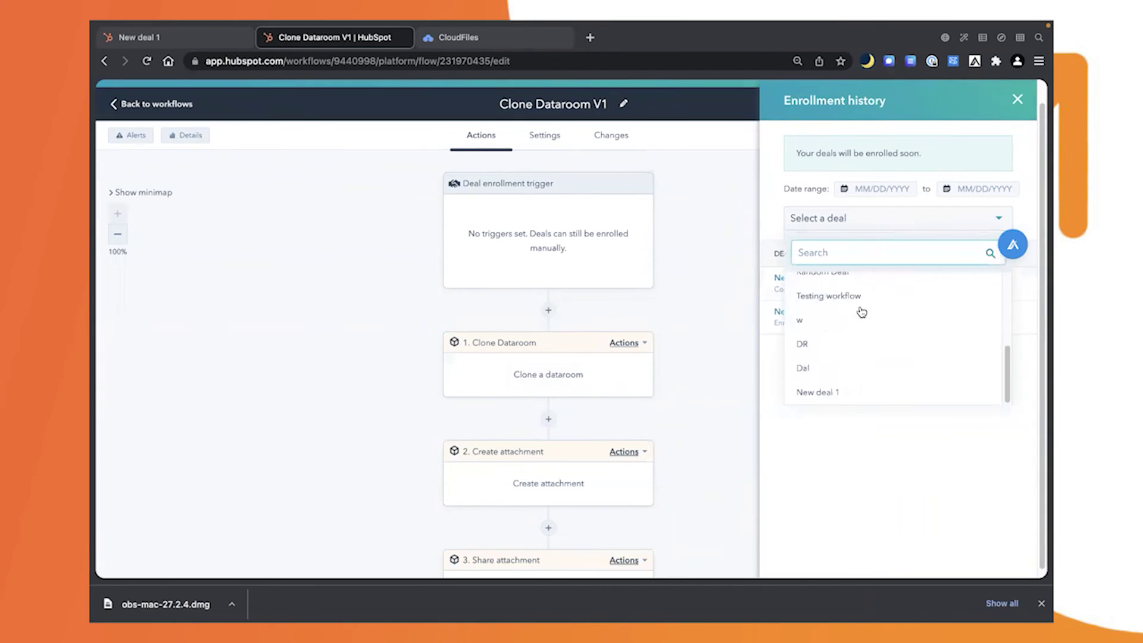
click(829, 390)
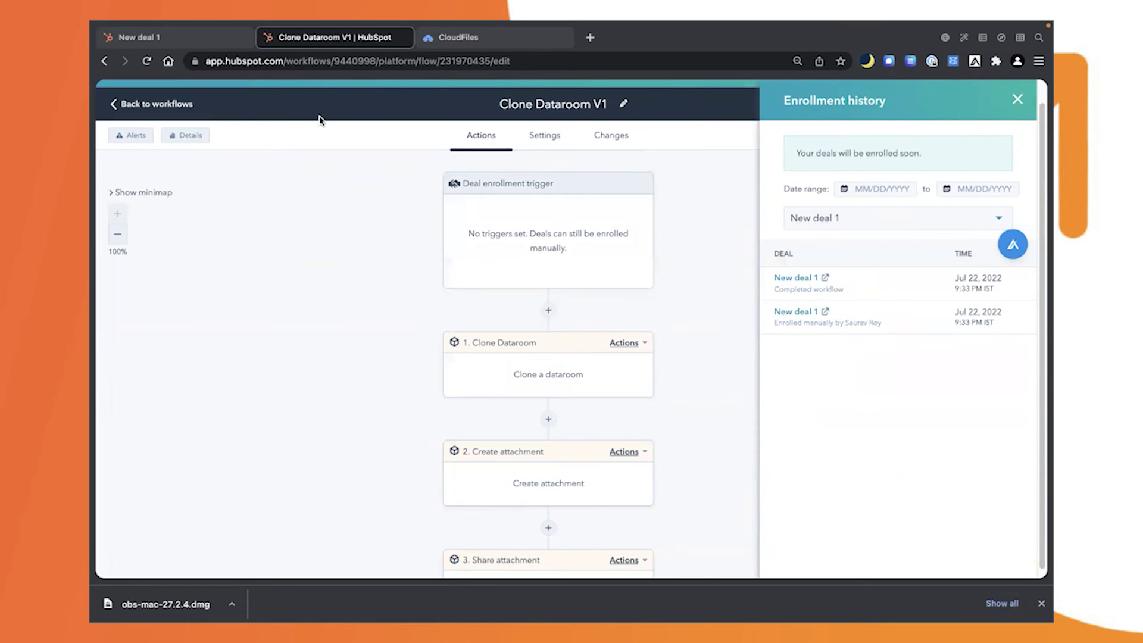
Step: Reload the New deal 1 record and examine its CloudFiles attachments and their sharing status
click(195, 39)
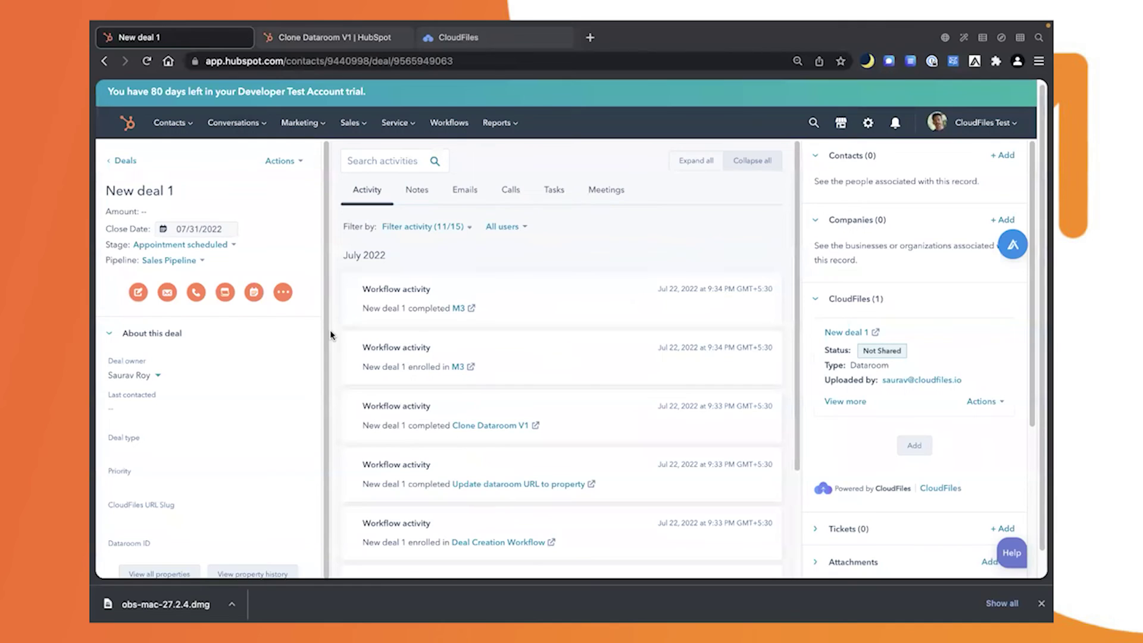
click(147, 62)
click(147, 61)
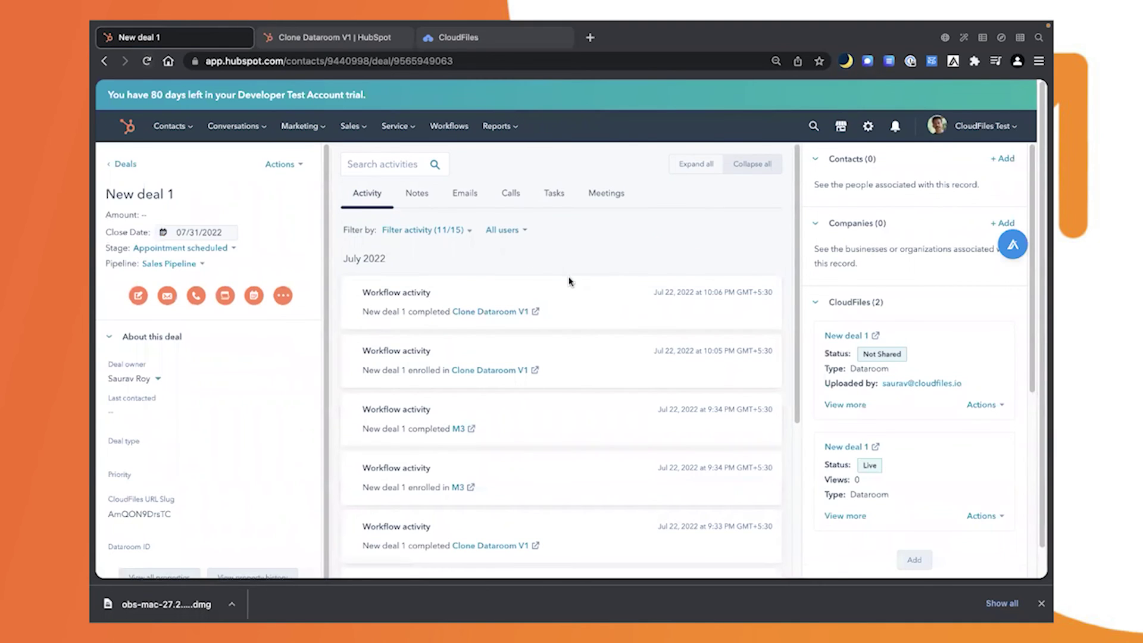
scroll(875, 423, down, 2)
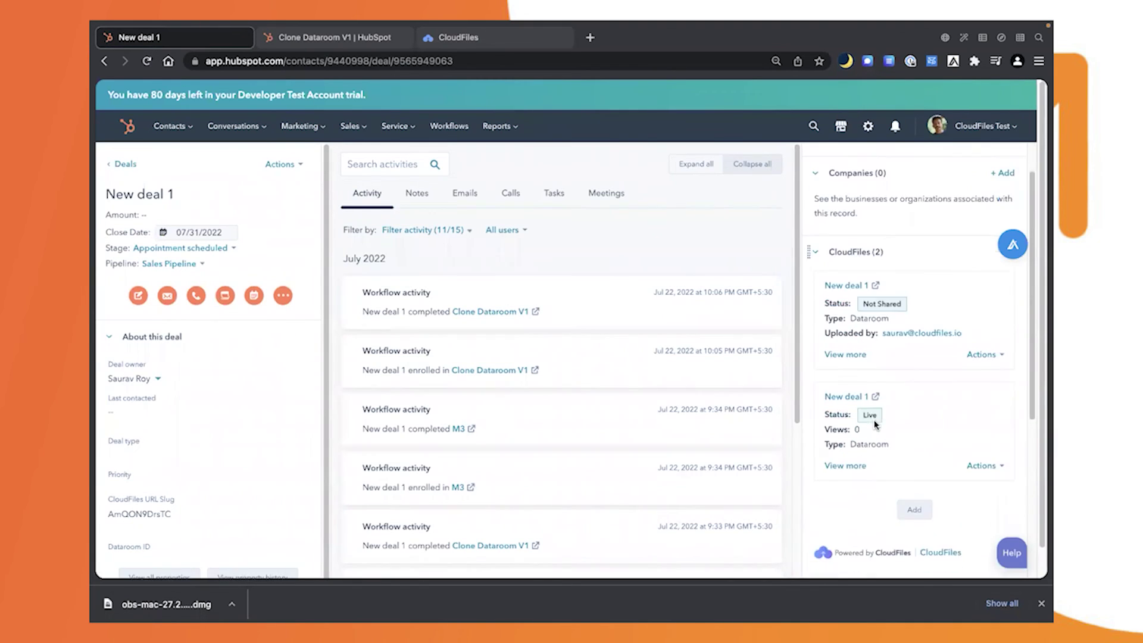